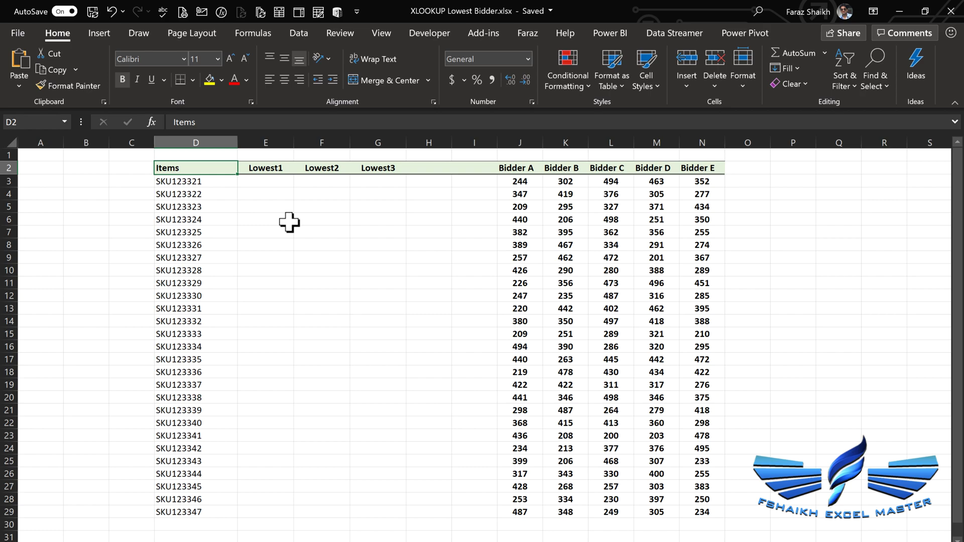
# In E3, enter =SMALL($J3:$N3,SEQUENCE(,3,1,1)) so 244, 302 and 352 spill across Lowest1–Lowest3.
pyautogui.press('Down')
pyautogui.press('Right')
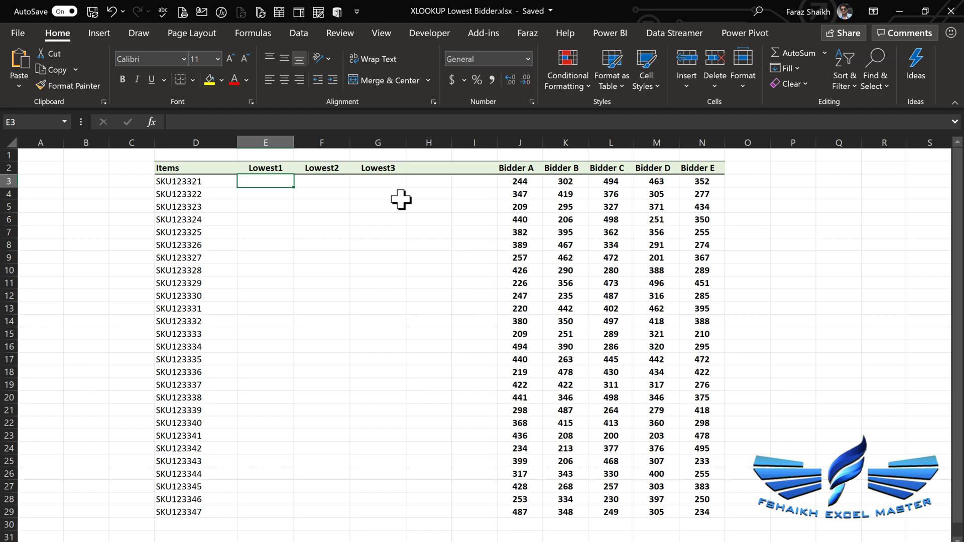
pyautogui.write('=sm')
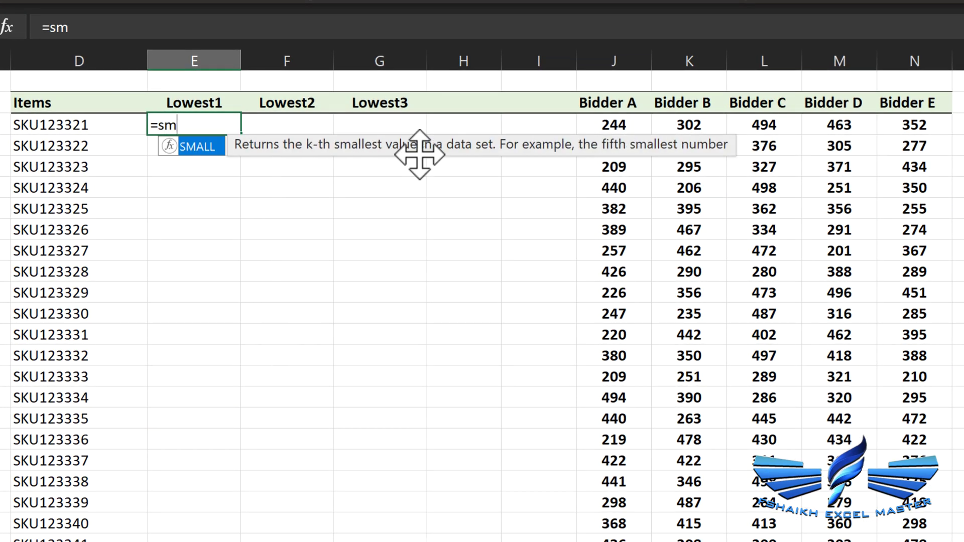
pyautogui.press('Tab')
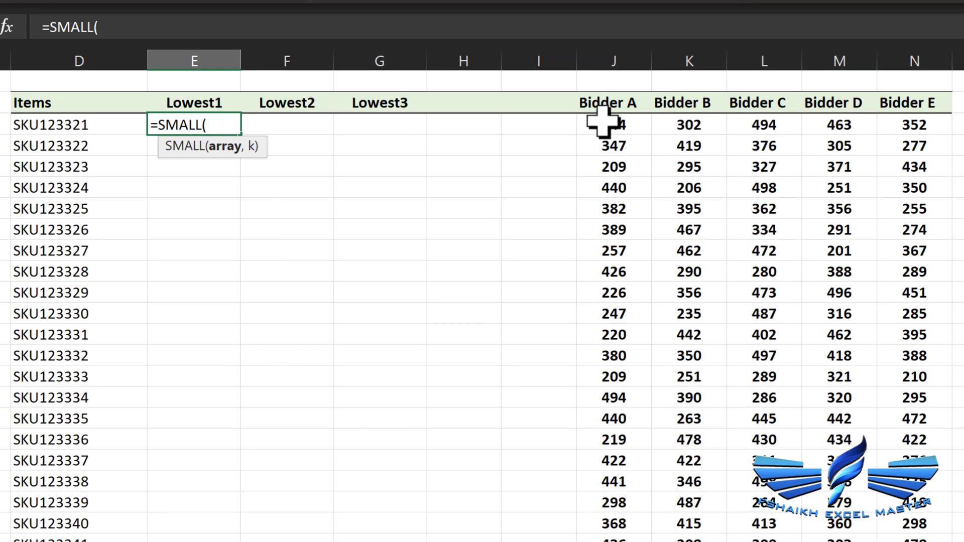
pyautogui.moveTo(602, 123); pyautogui.dragTo(932, 124)
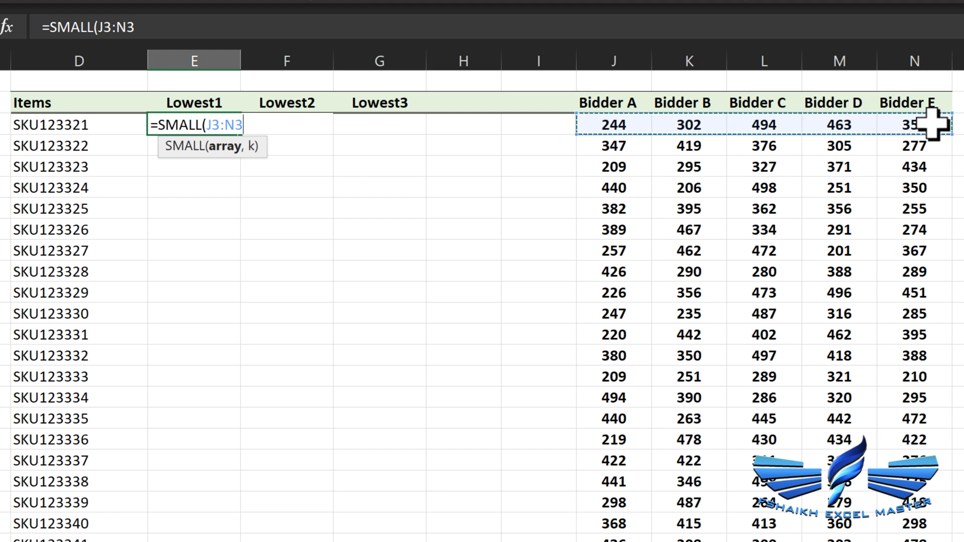
pyautogui.press('F4')
pyautogui.press('F4')
pyautogui.press('F4')
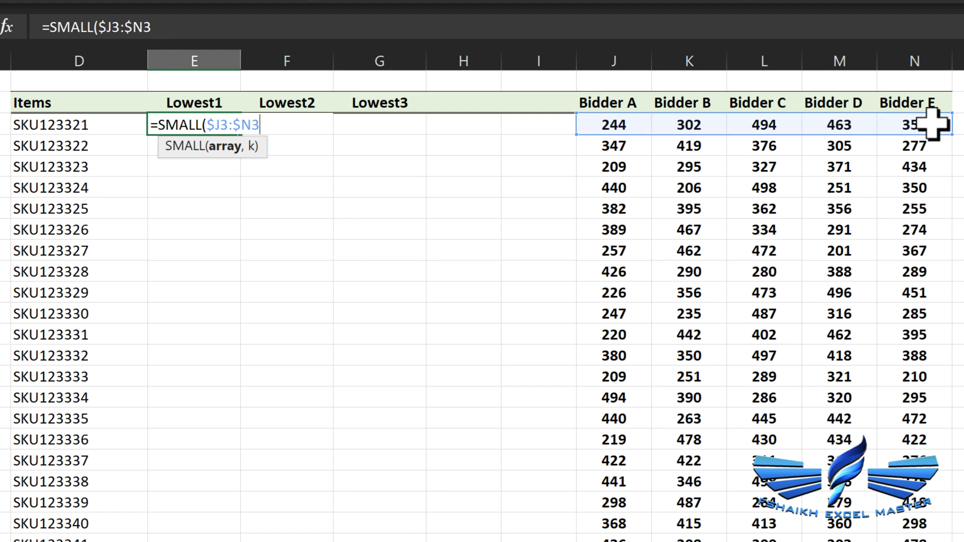
pyautogui.write(',')
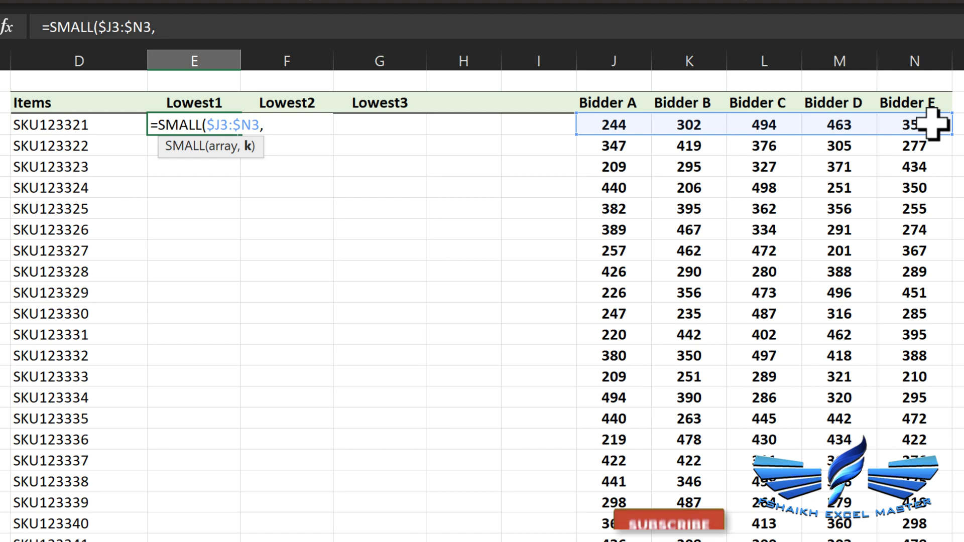
pyautogui.write('seq')
pyautogui.press('Tab')
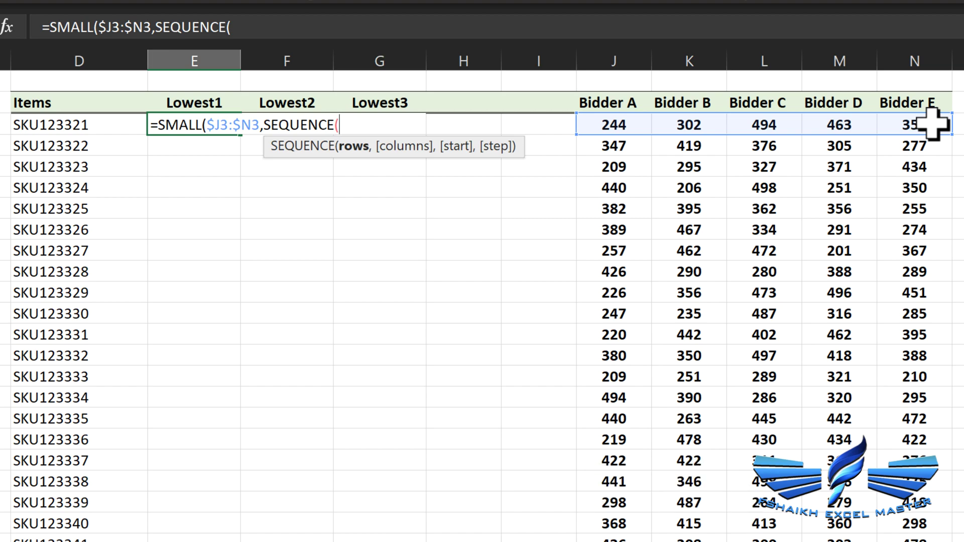
pyautogui.write(',')
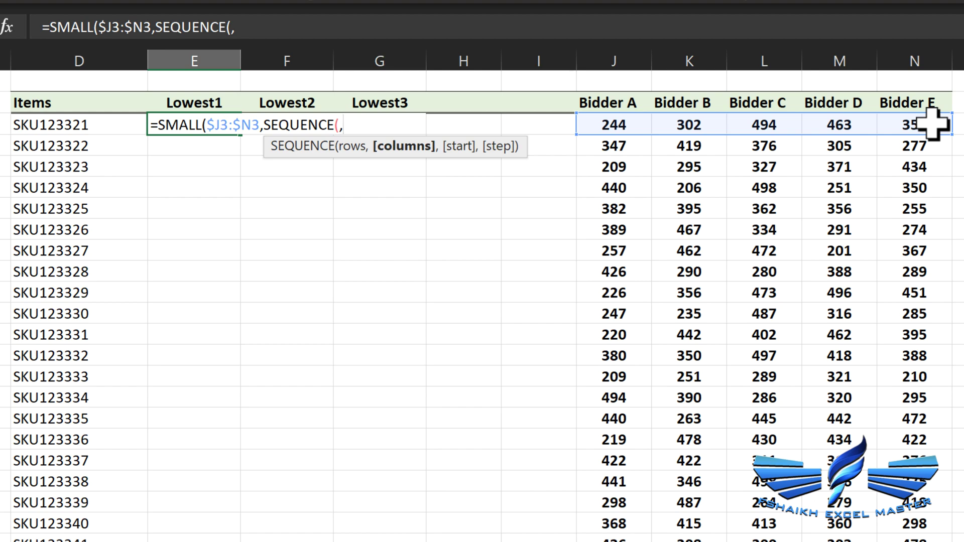
pyautogui.write('3,')
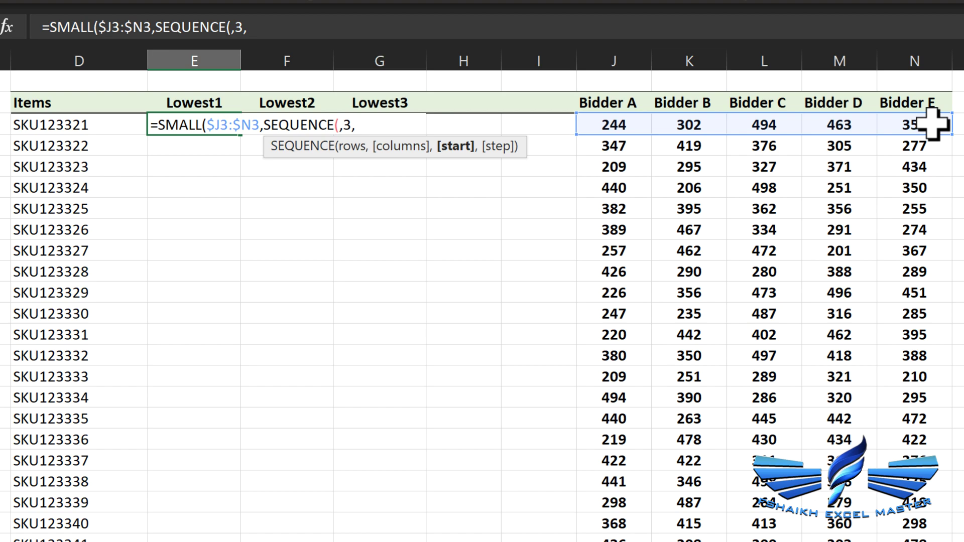
pyautogui.write('1,1')
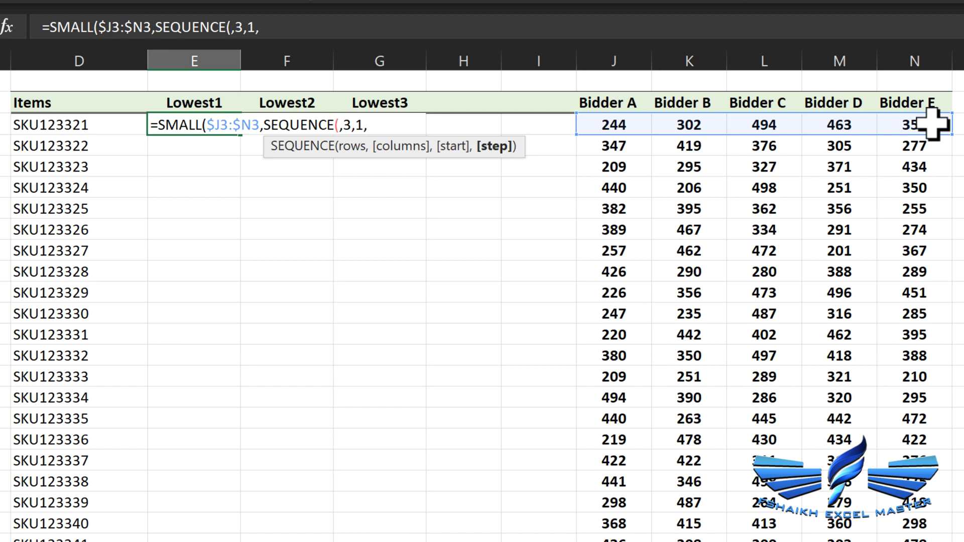
pyautogui.write(')')
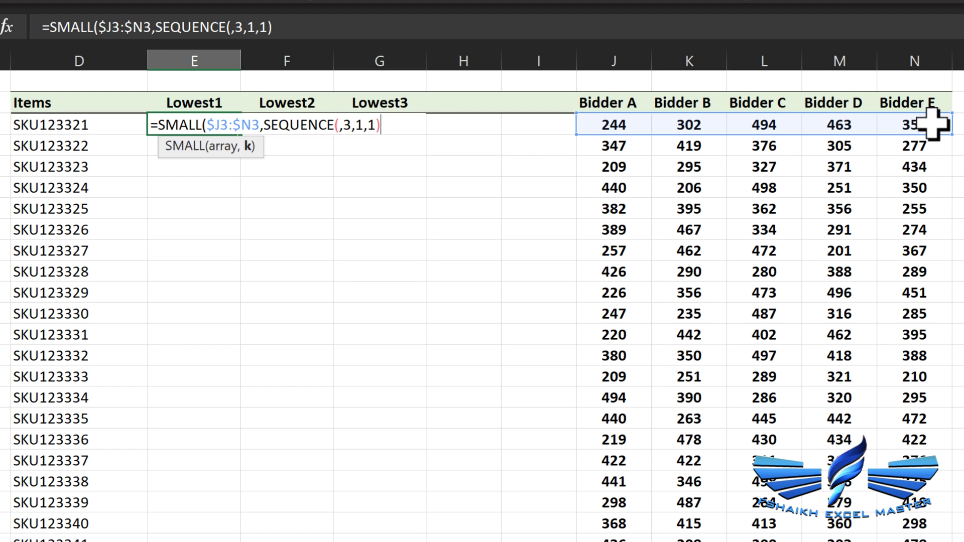
pyautogui.write(')')
pyautogui.press('Return')
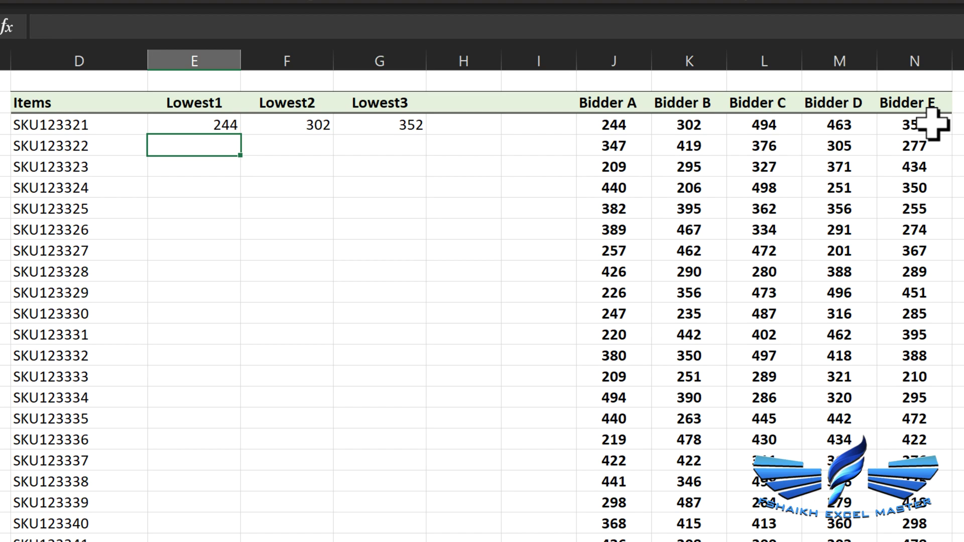
# Wrap E3's formula in XLOOKUP against $J3:$N3, returning headers $J$2:$N$2 to show Bidder A, B and E.
pyautogui.doubleClick(196, 120)
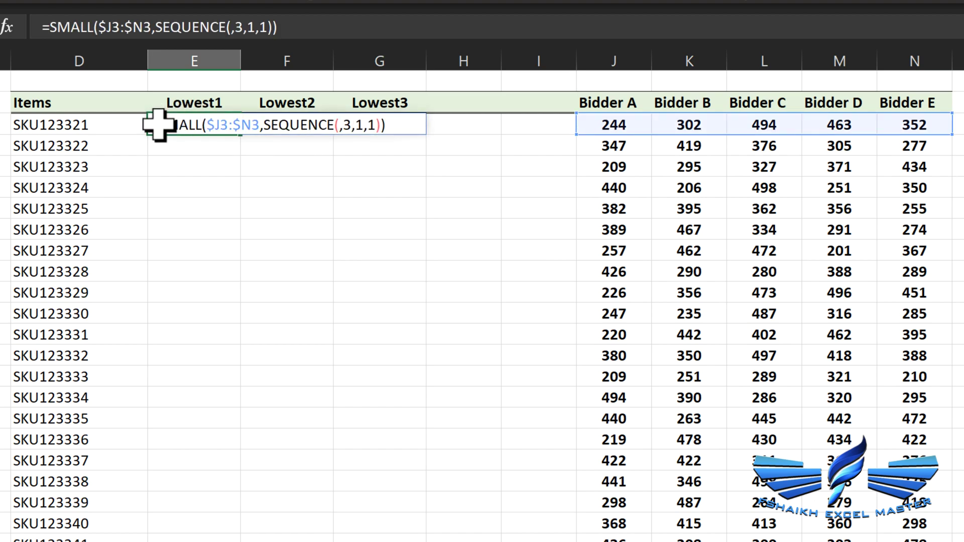
pyautogui.write('xl')
pyautogui.press('Tab')
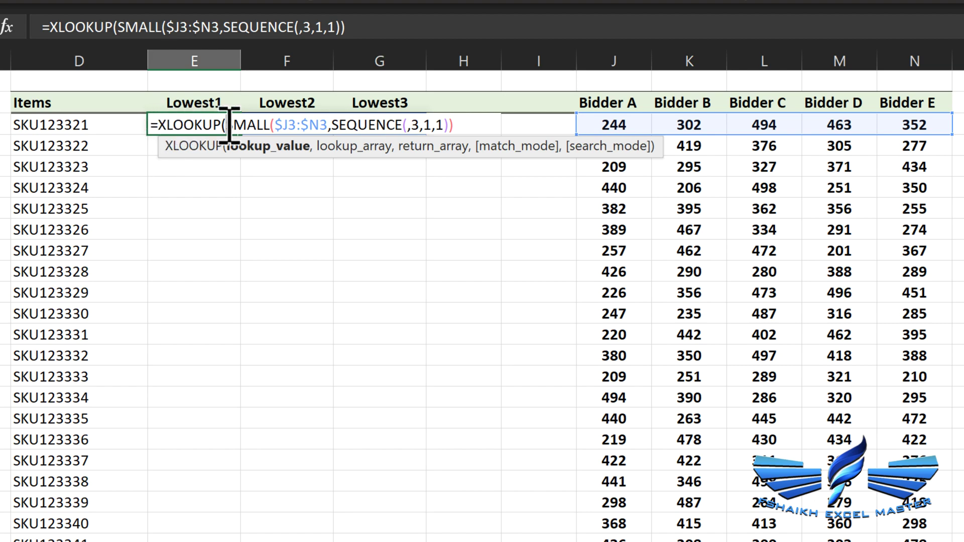
pyautogui.click(461, 124)
pyautogui.write(',')
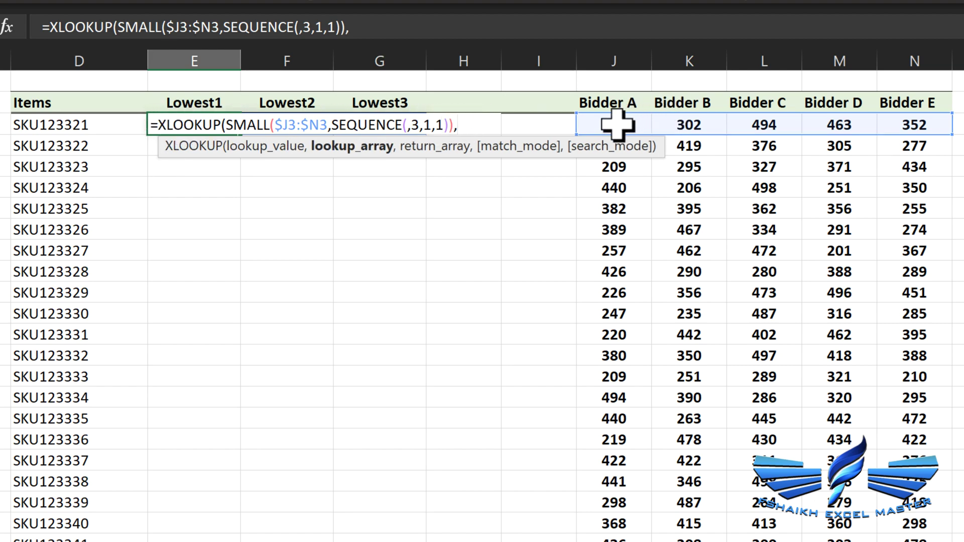
pyautogui.moveTo(624, 122); pyautogui.dragTo(899, 118)
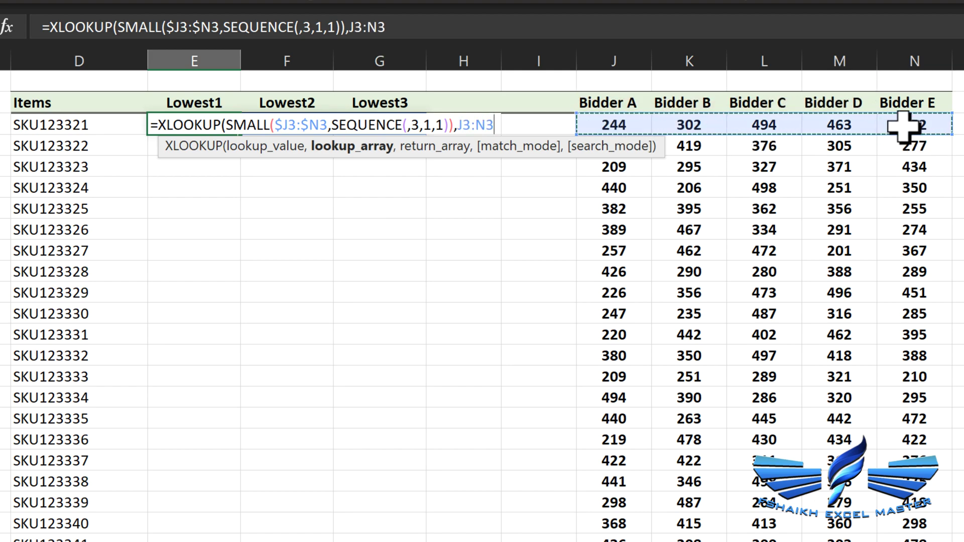
pyautogui.press('F4')
pyautogui.press('F4')
pyautogui.press('F4')
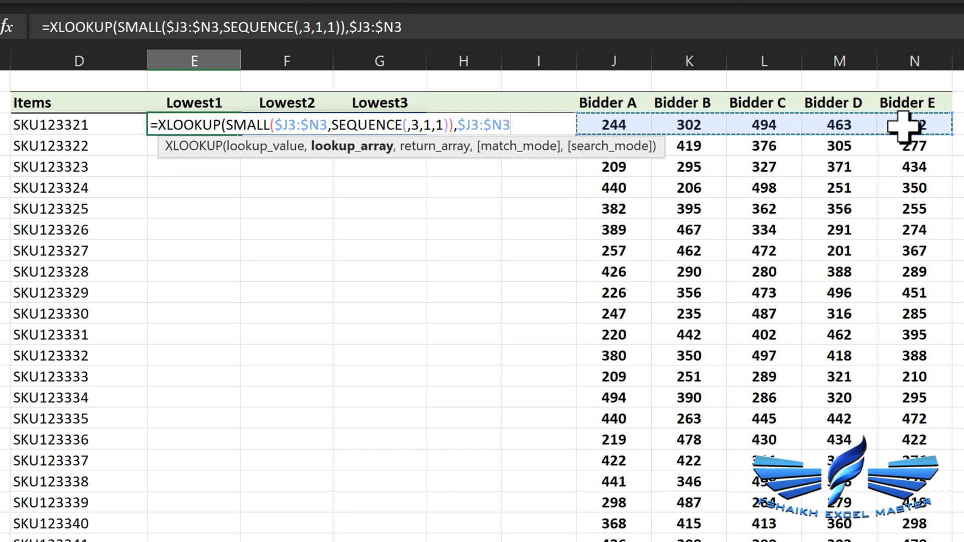
pyautogui.write(',')
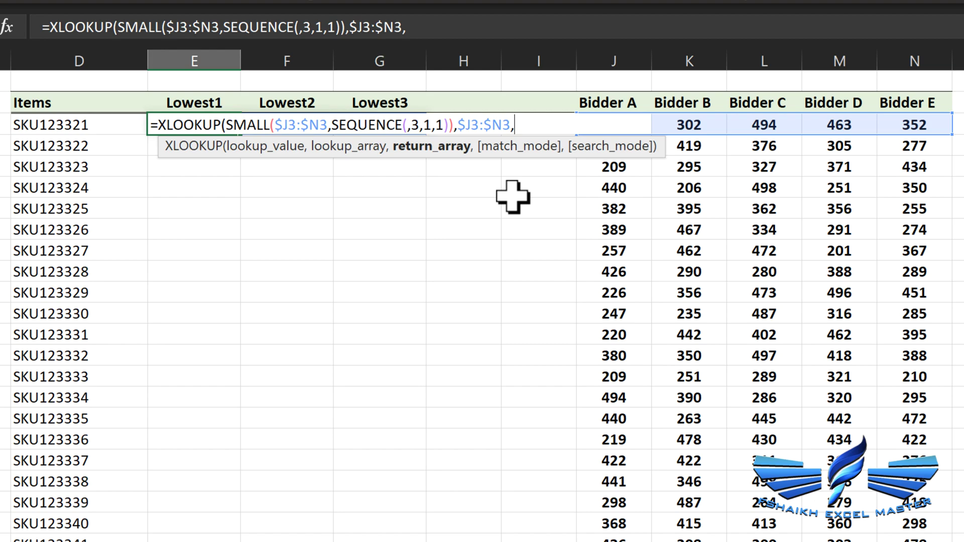
pyautogui.moveTo(592, 100); pyautogui.dragTo(917, 102)
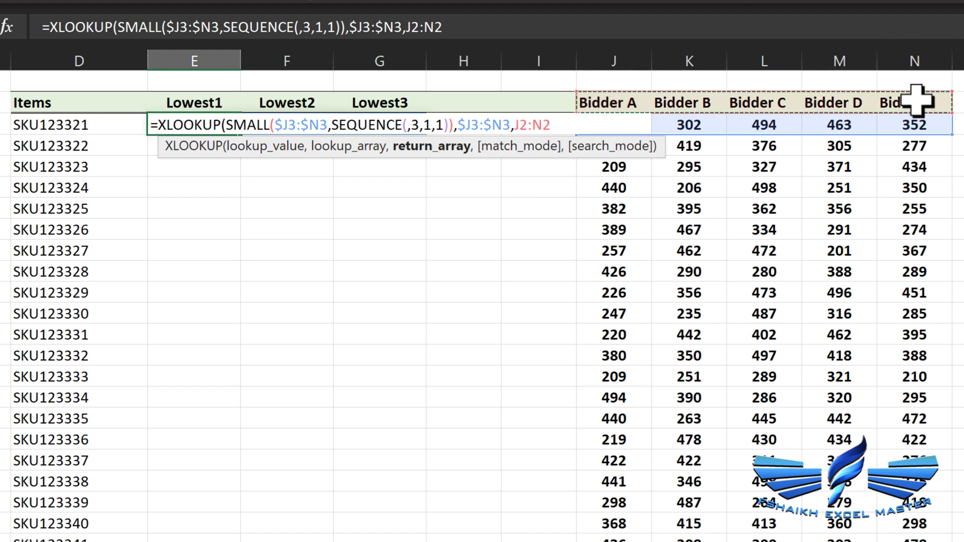
pyautogui.press('F4')
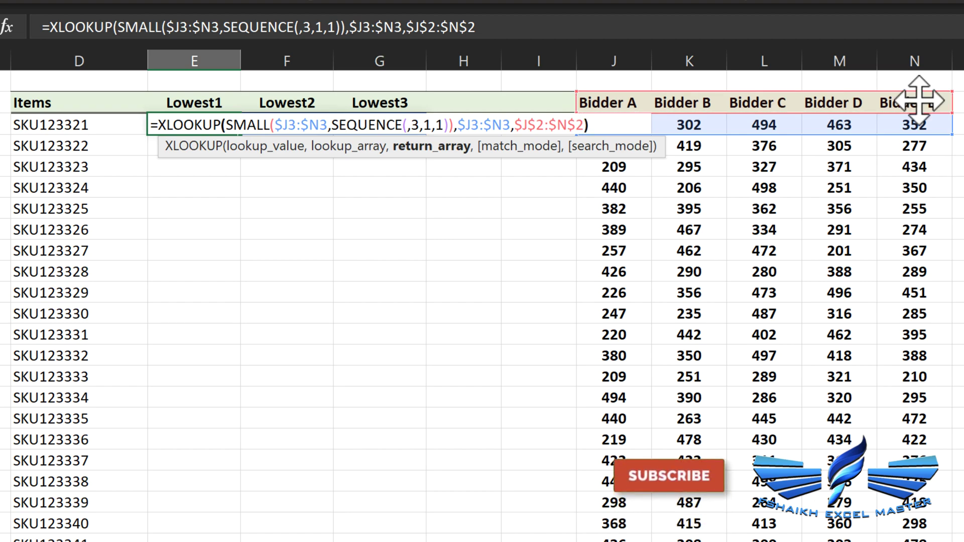
pyautogui.write(')')
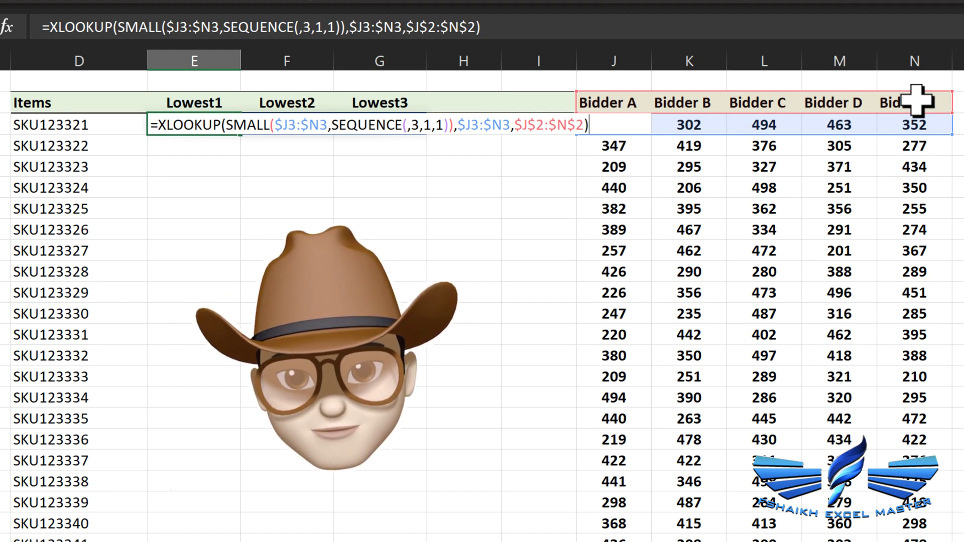
pyautogui.press('Return')
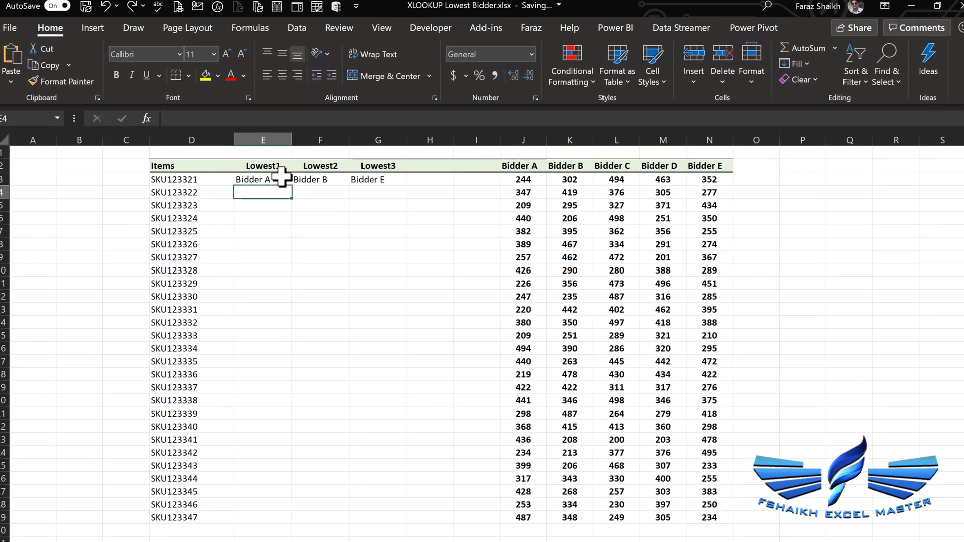
# Copy the E3 lowest-bidder formula down to row 29 to cover SKUs through SKU123347.
pyautogui.click(174, 127)
pyautogui.moveTo(240, 134); pyautogui.dragTo(254, 516)
pyautogui.click(168, 170)
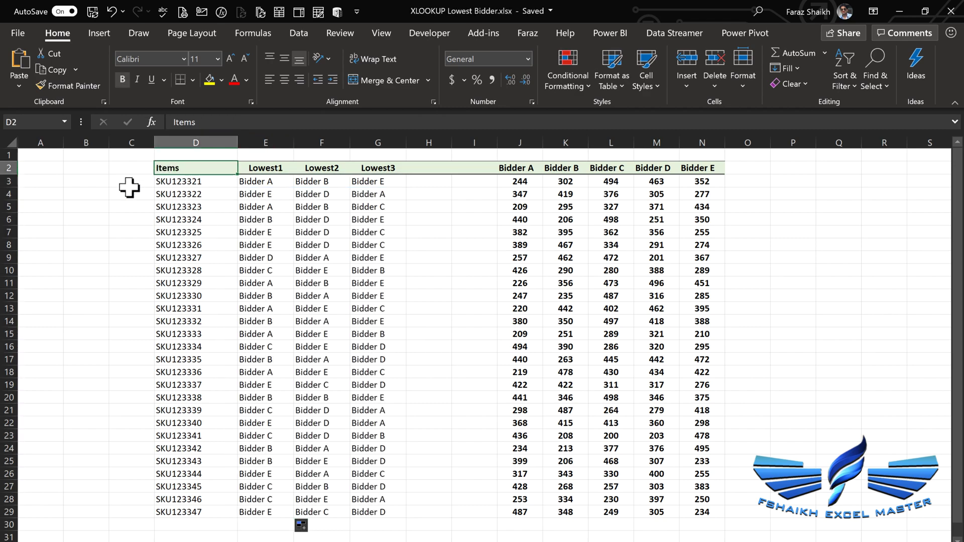